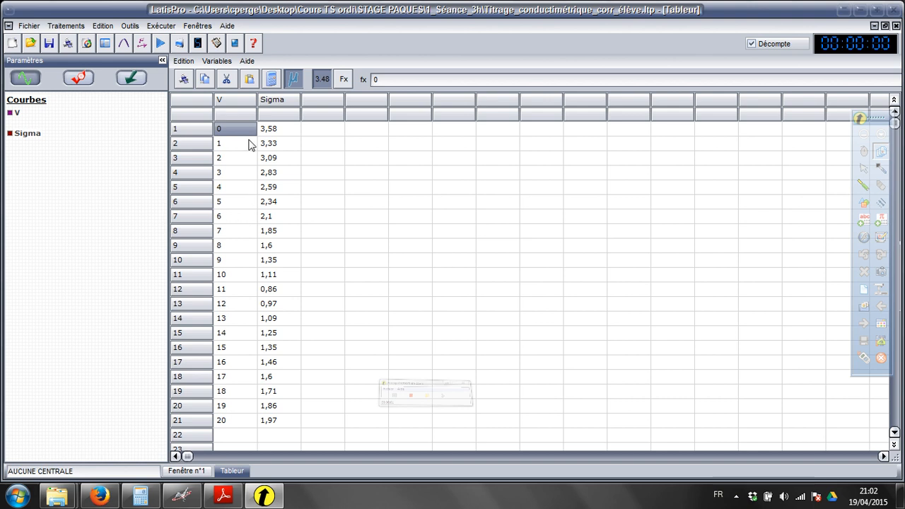
# Step: Clear the values in the V column and refill it with a ramp from 0 to 20 over 21 points
pyautogui.moveTo(243, 134); pyautogui.dragTo(235, 425)
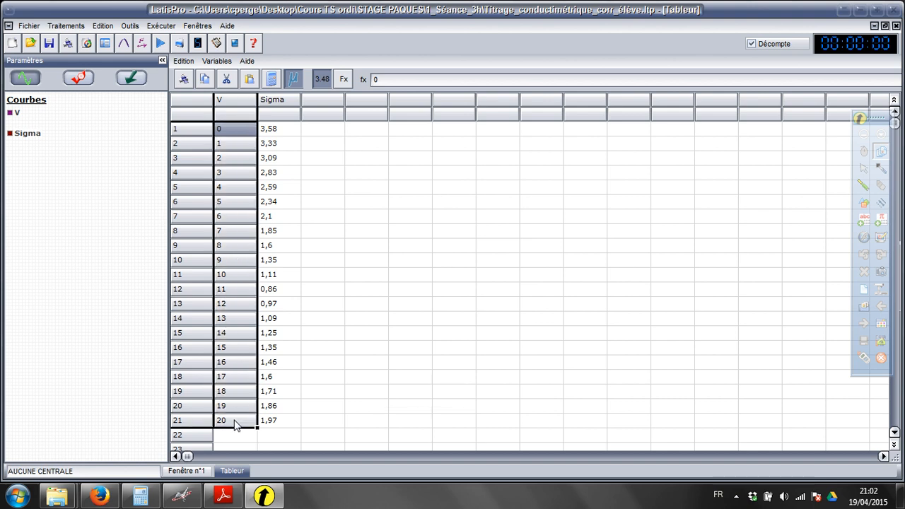
pyautogui.press('Delete')
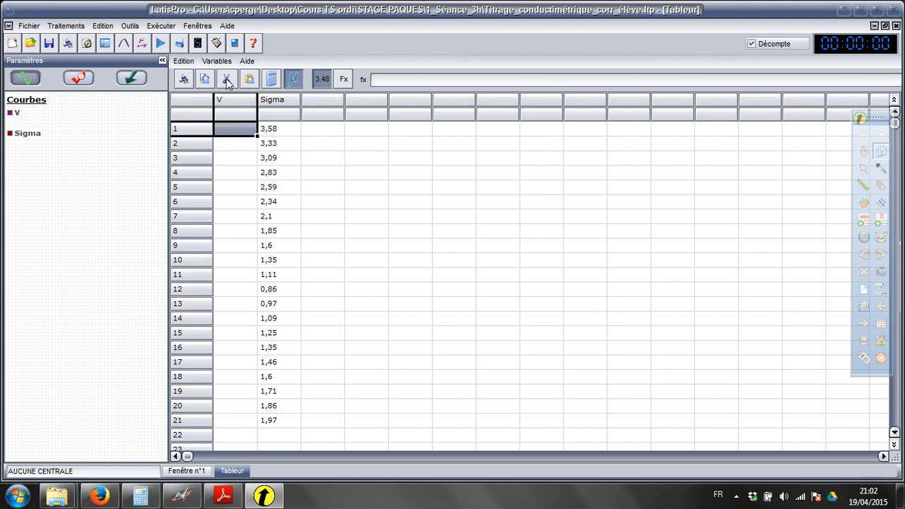
pyautogui.click(224, 65)
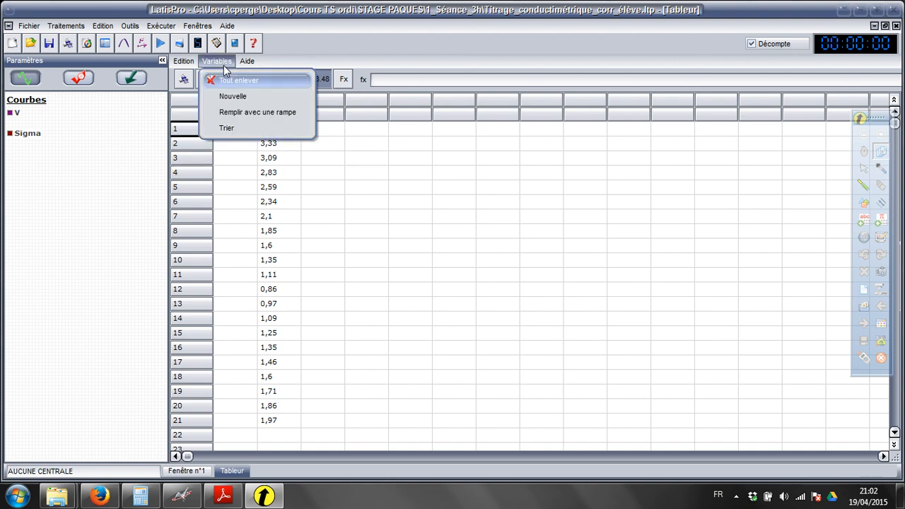
pyautogui.click(234, 113)
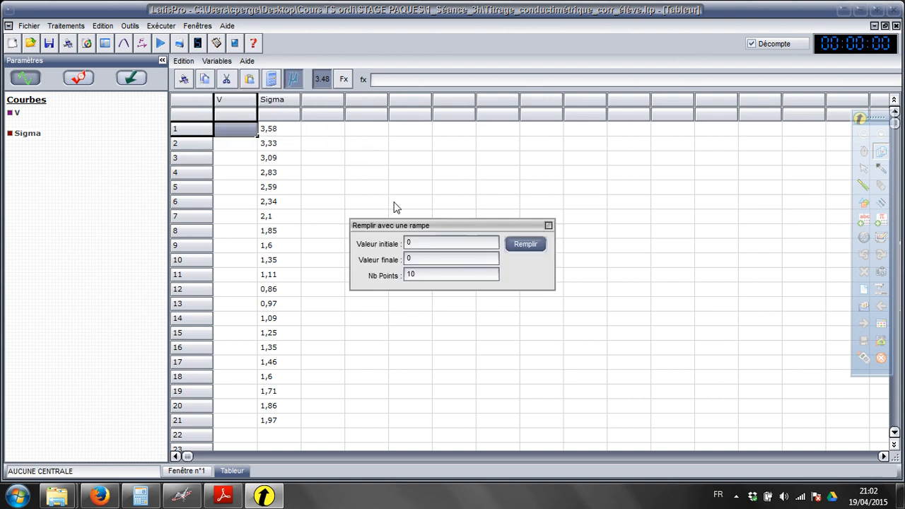
pyautogui.moveTo(411, 225); pyautogui.dragTo(439, 208)
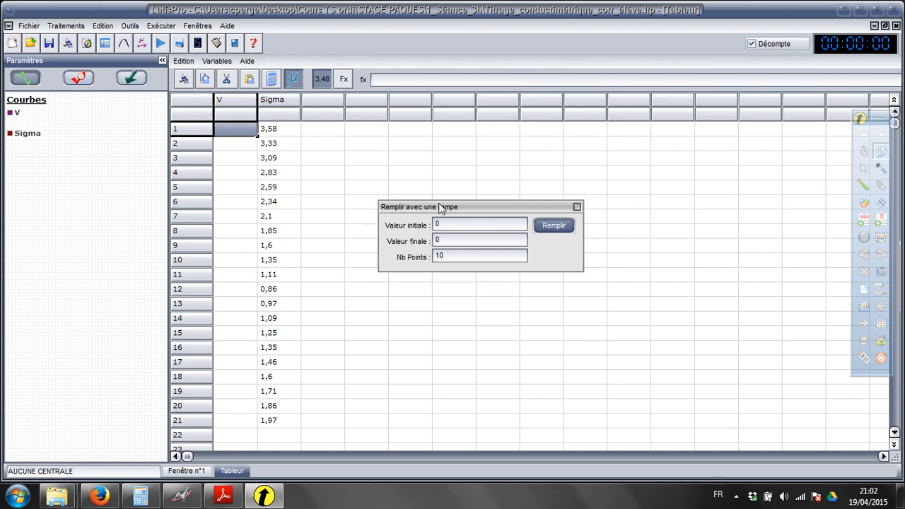
pyautogui.doubleClick(454, 240)
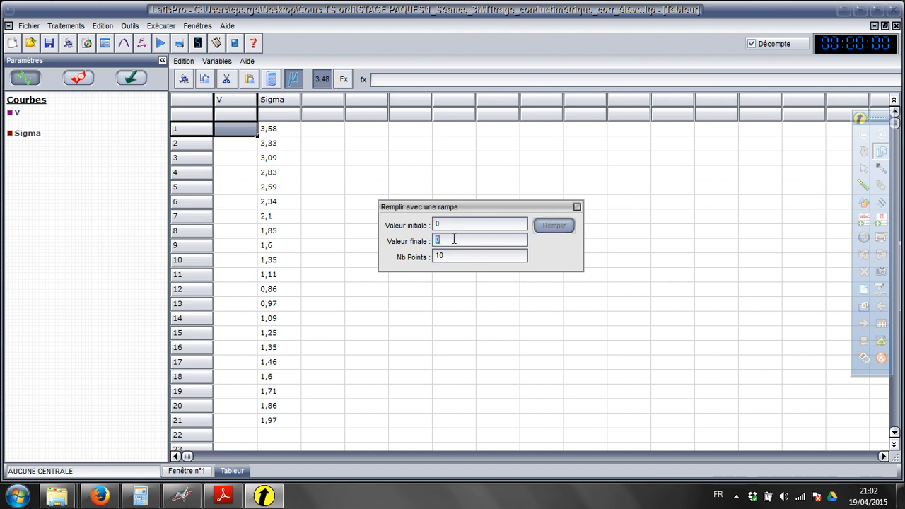
pyautogui.write('20')
pyautogui.doubleClick(459, 255)
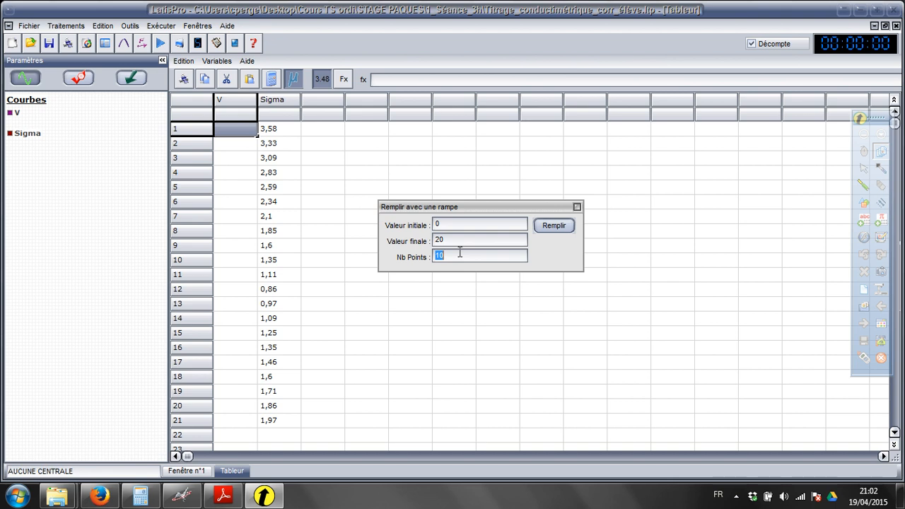
pyautogui.write('21')
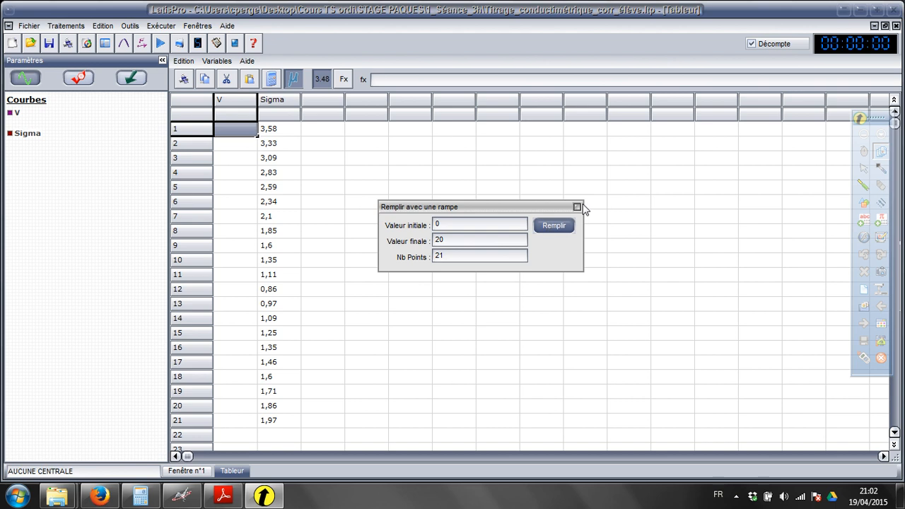
pyautogui.click(572, 220)
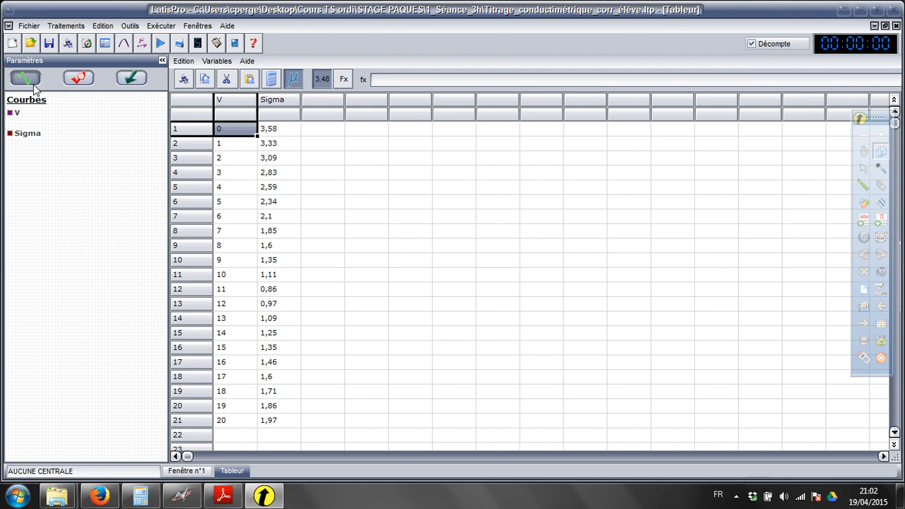
# Step: Close the spreadsheet and plot Sigma against V in Fenêtre n°1
pyautogui.click(896, 25)
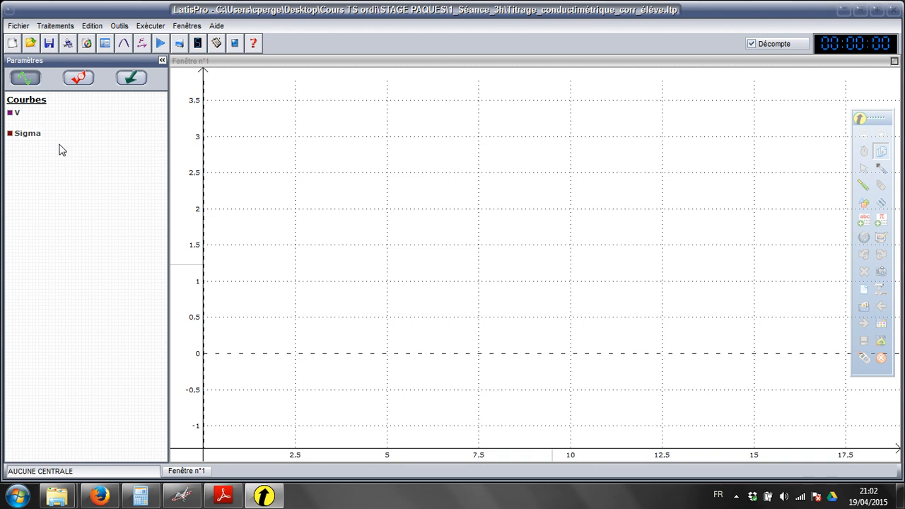
pyautogui.moveTo(59, 146); pyautogui.dragTo(226, 154)
pyautogui.moveTo(52, 114); pyautogui.dragTo(347, 463)
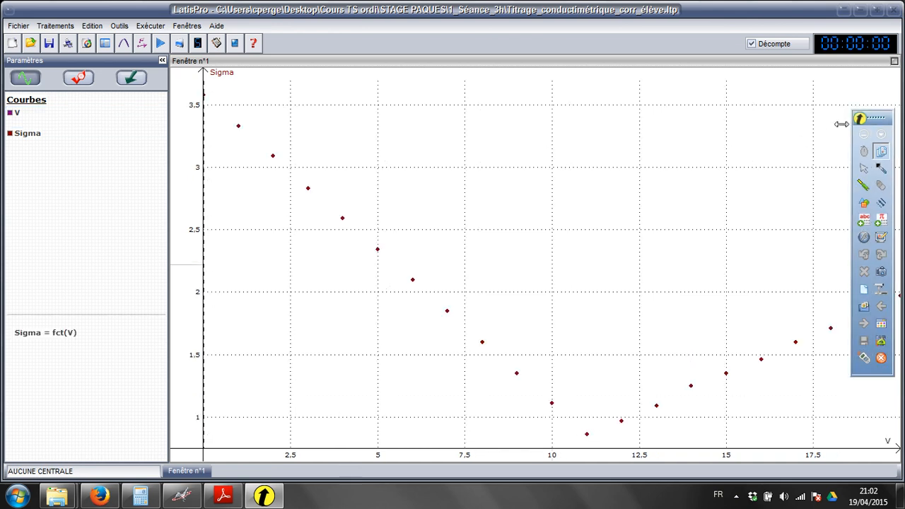
# Step: Collapse the floating annotation toolbar and move it off the graph into the empty area below the curve list
pyautogui.click(864, 135)
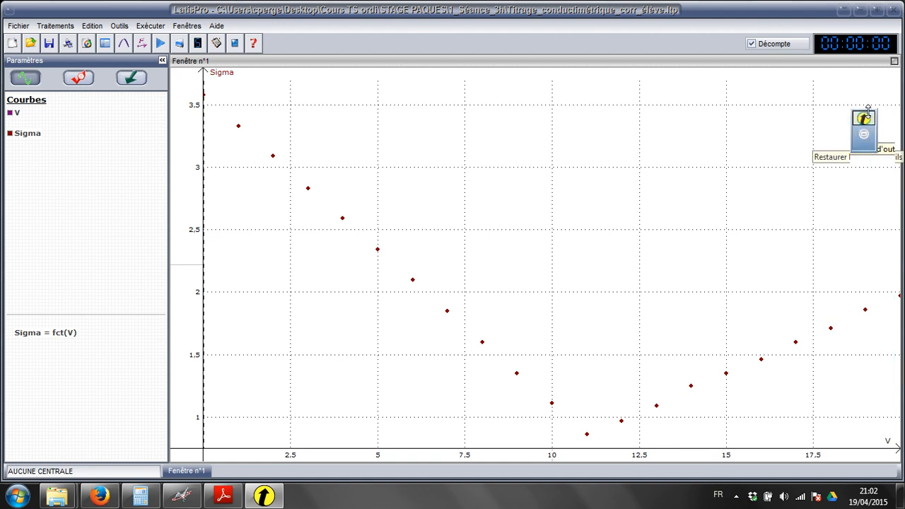
pyautogui.moveTo(859, 150); pyautogui.dragTo(35, 173)
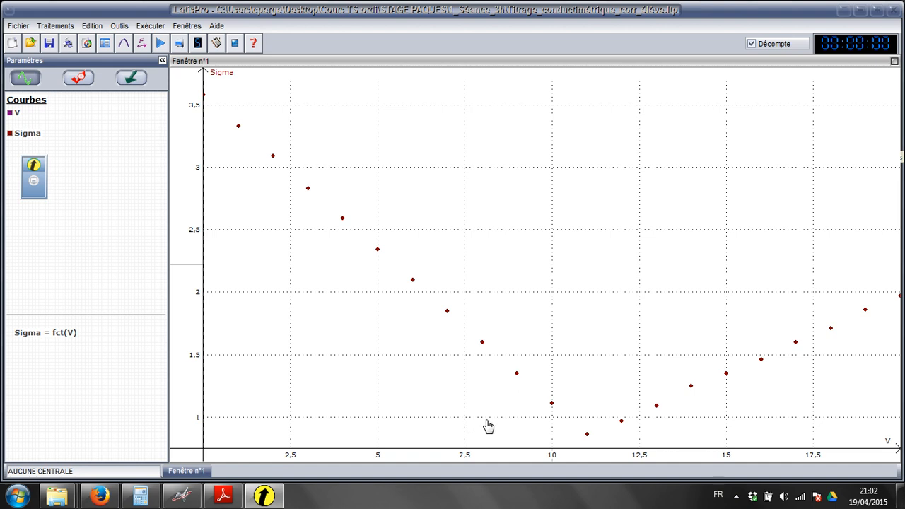
# Step: Set the abscissa scale to a minimum of -0,5 and a maximum of 20,5
pyautogui.doubleClick(327, 455)
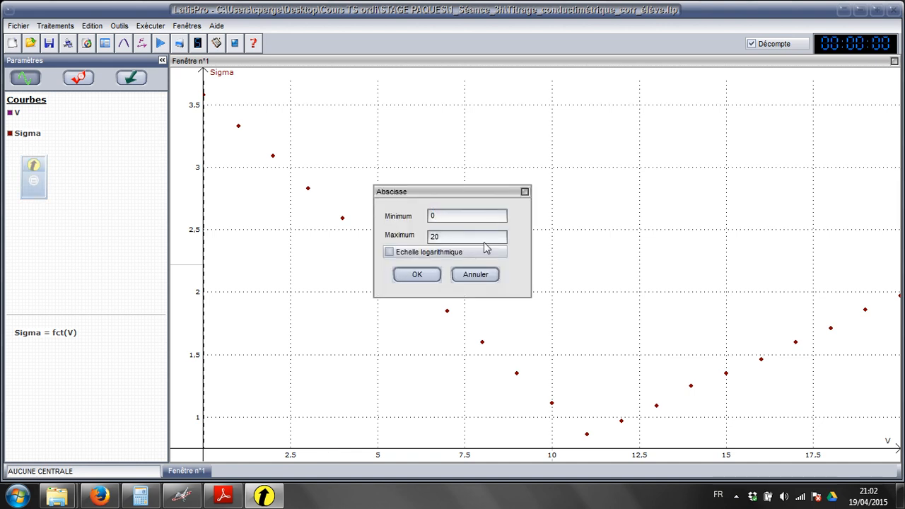
pyautogui.write('-')
pyautogui.press('Right')
pyautogui.write(',5')
pyautogui.press('Tab')
pyautogui.click(480, 238)
pyautogui.write(',5')
pyautogui.click(432, 275)
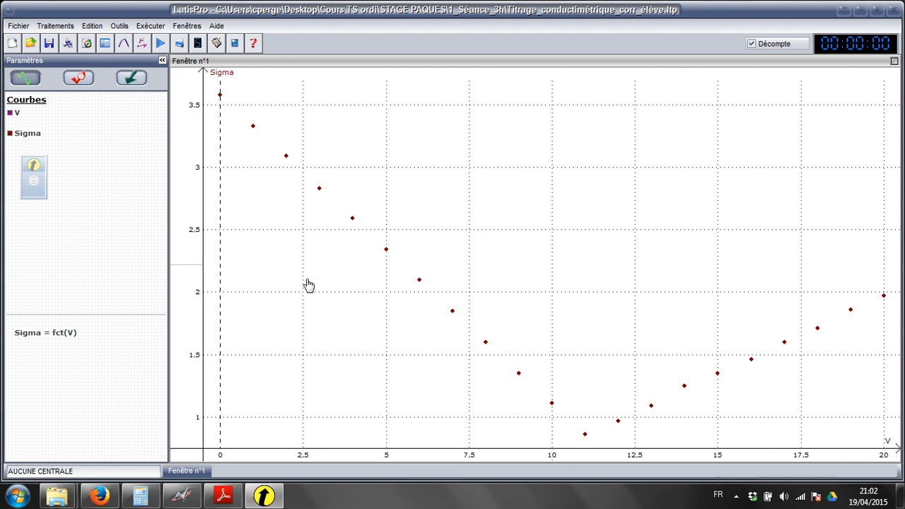
# Step: Start the modelling tool, move its window clear of the first points, and set Sigma = fct(V) as the curve to model
pyautogui.click(124, 43)
pyautogui.moveTo(340, 118); pyautogui.dragTo(525, 101)
pyautogui.moveTo(53, 333); pyautogui.dragTo(541, 138)
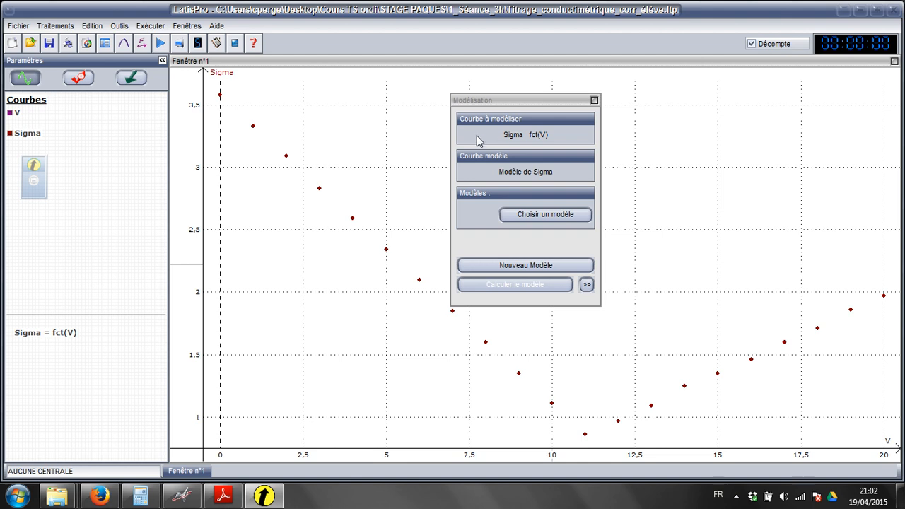
# Step: Limit the fit to the descending points from V = 0 to 11 and calculate an Affine model
pyautogui.click(214, 167)
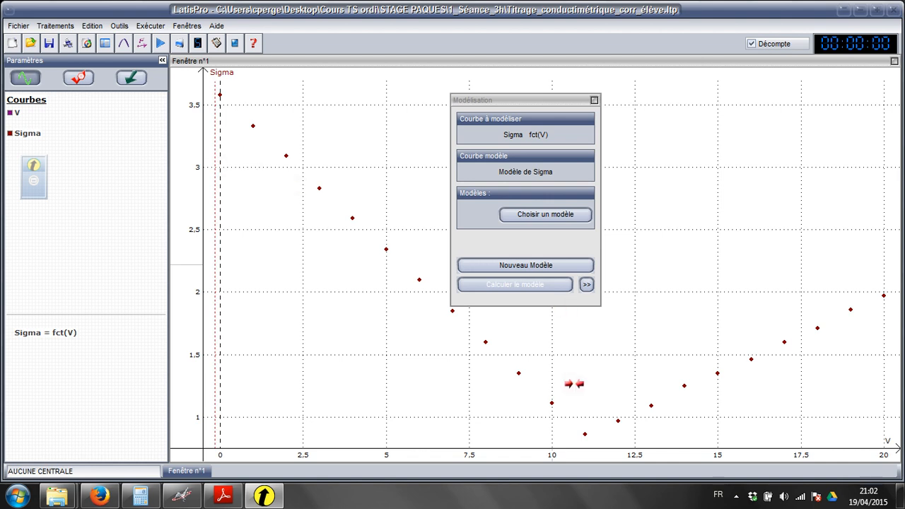
pyautogui.click(594, 403)
pyautogui.click(556, 212)
pyautogui.click(496, 201)
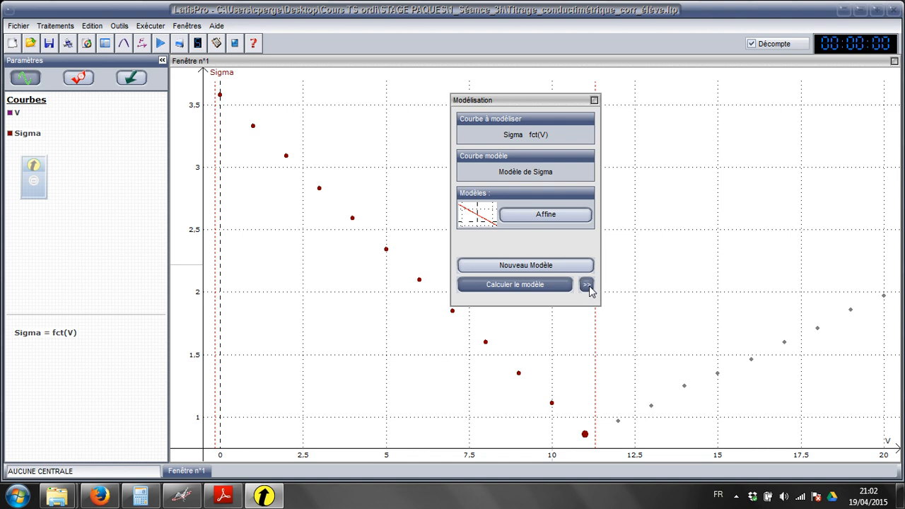
# Step: Examine the equation and coefficients of the descending-part affine model and close the modelling window
pyautogui.click(586, 284)
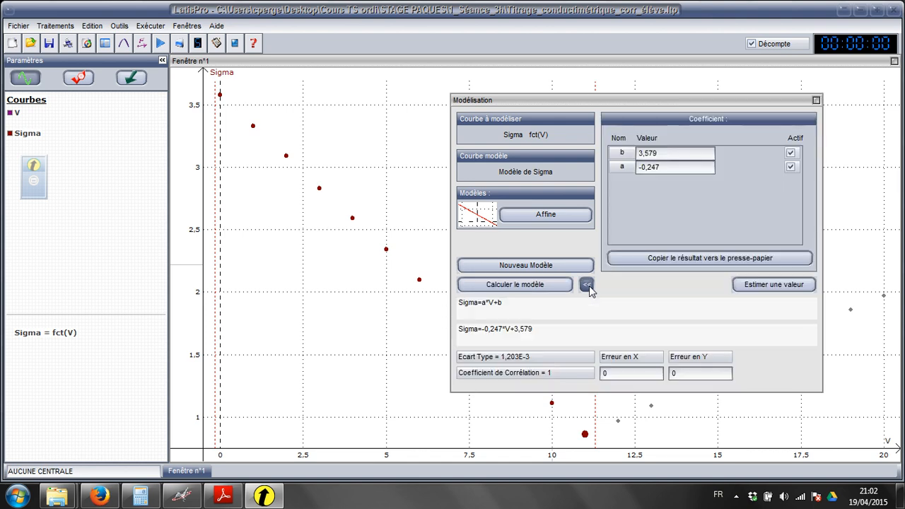
pyautogui.moveTo(677, 100); pyautogui.dragTo(711, 68)
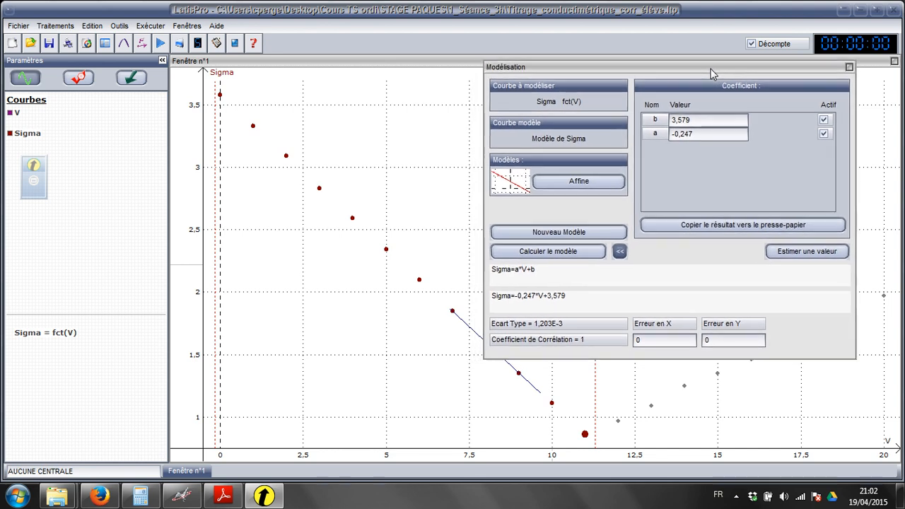
pyautogui.click(619, 252)
pyautogui.click(620, 253)
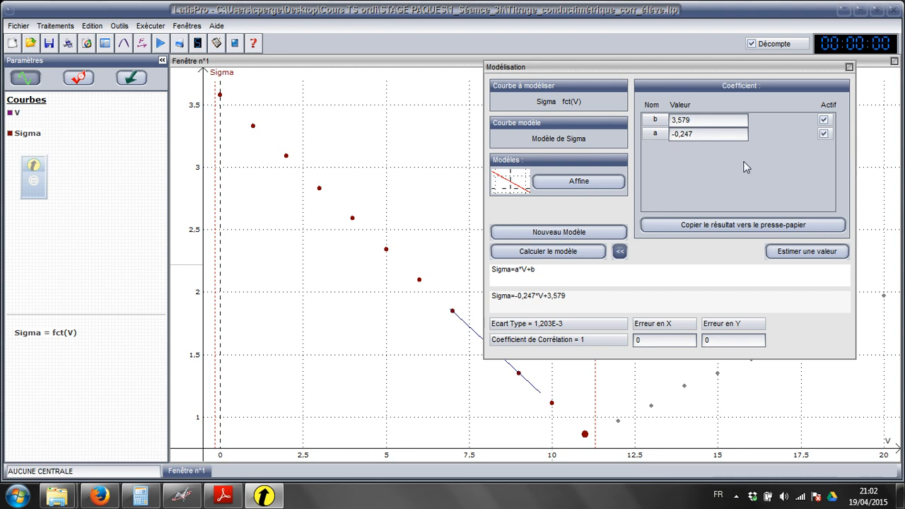
pyautogui.click(849, 67)
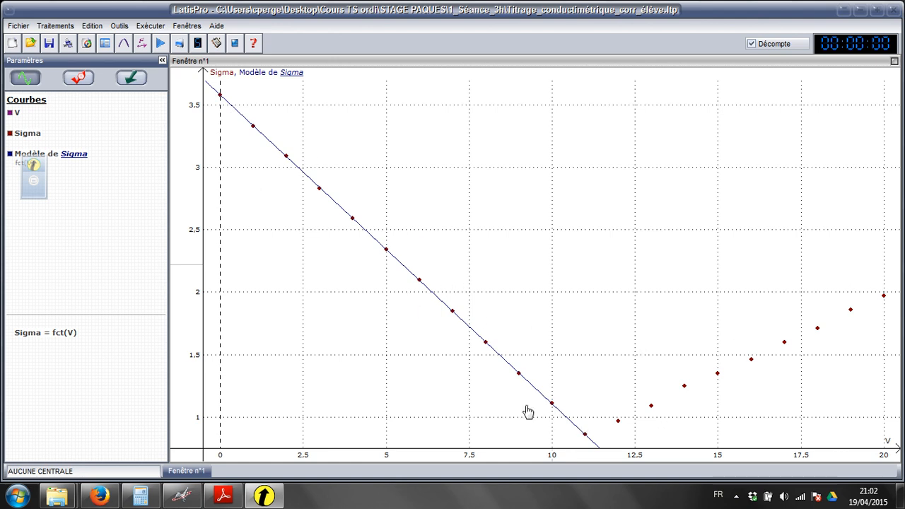
# Step: Reopen the modelling tool in its compact form and request a new, separate model curve for Sigma
pyautogui.click(124, 43)
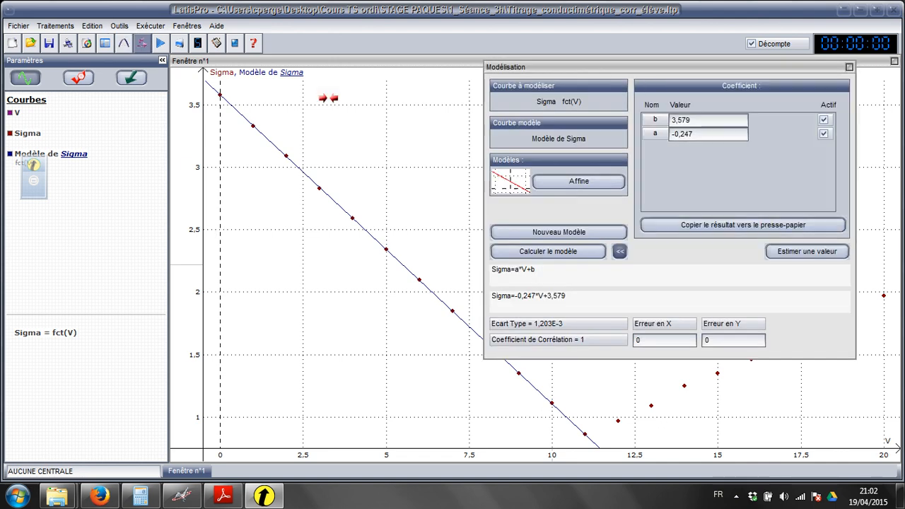
pyautogui.click(619, 251)
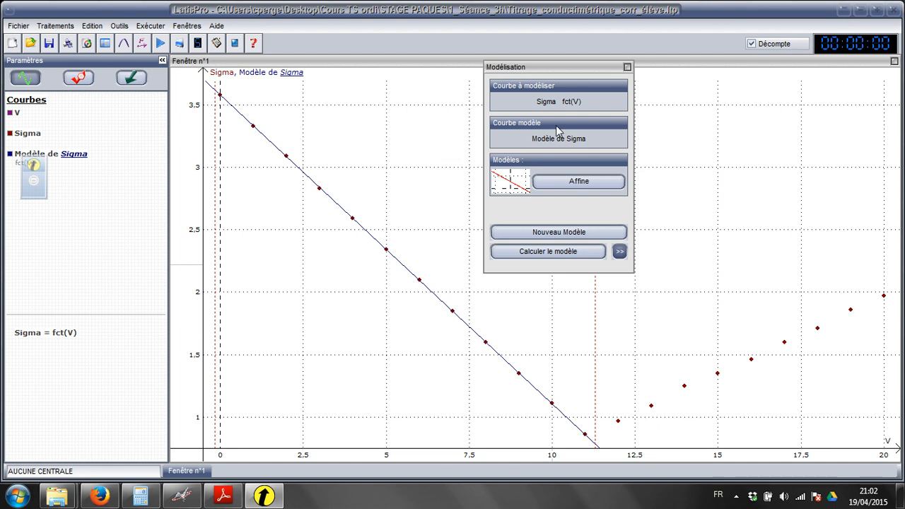
pyautogui.click(555, 238)
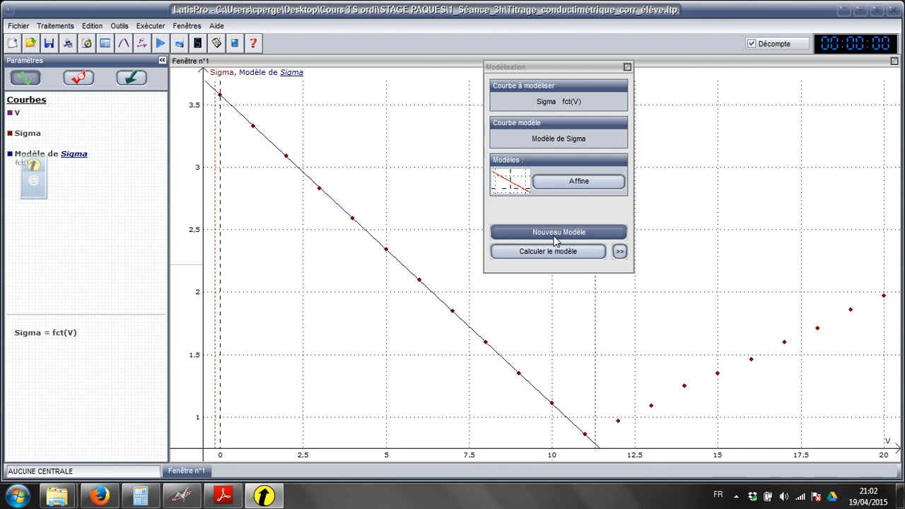
pyautogui.click(555, 233)
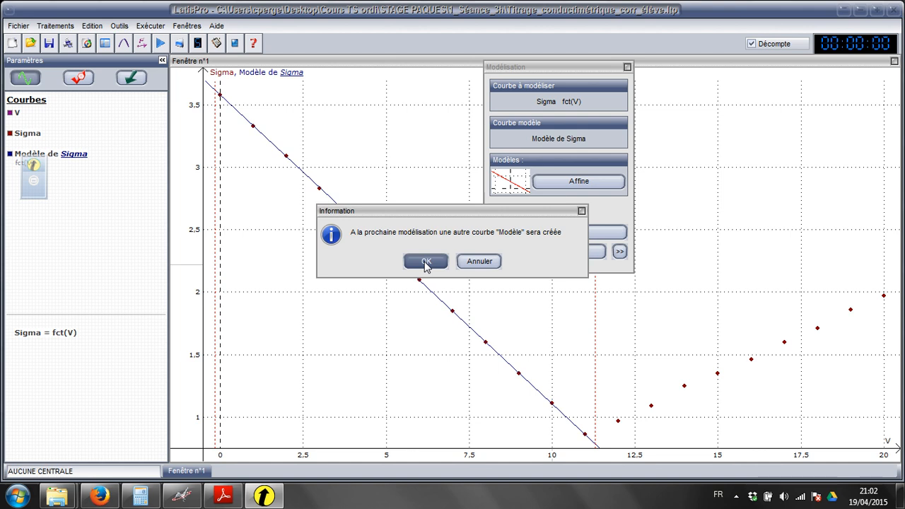
pyautogui.click(426, 262)
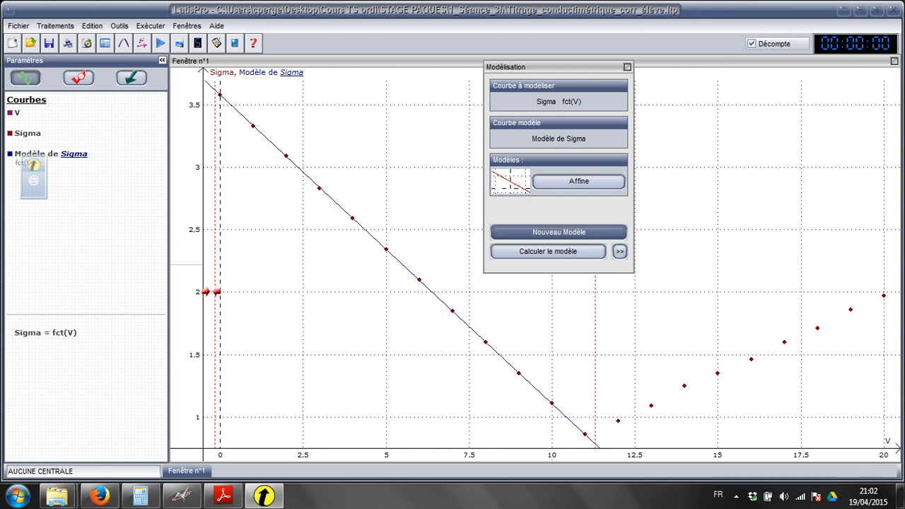
# Step: Move the fit limits to cover the points from V = 11 to 20 and calculate the second Affine model
pyautogui.moveTo(226, 297); pyautogui.dragTo(599, 326)
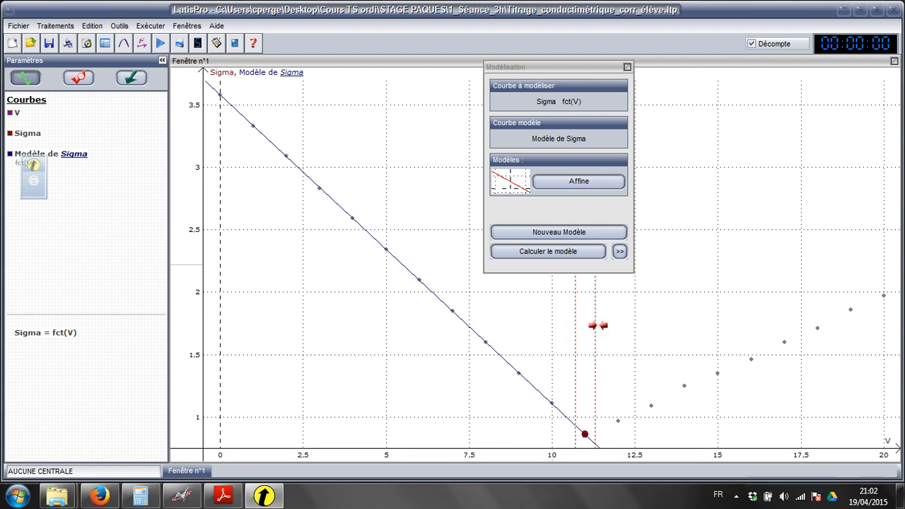
pyautogui.moveTo(652, 334); pyautogui.dragTo(893, 316)
pyautogui.click(579, 253)
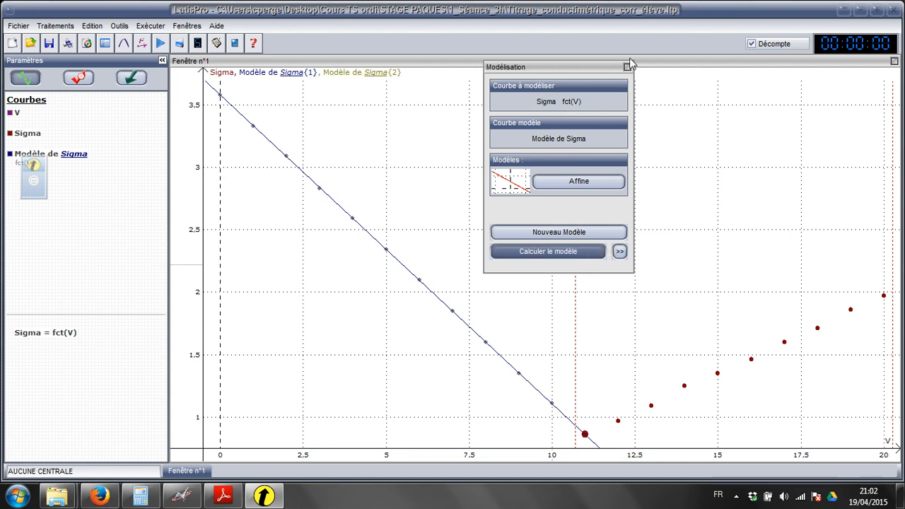
# Step: Examine the coefficients and equation of the second affine model and close the modelling window
pyautogui.click(619, 252)
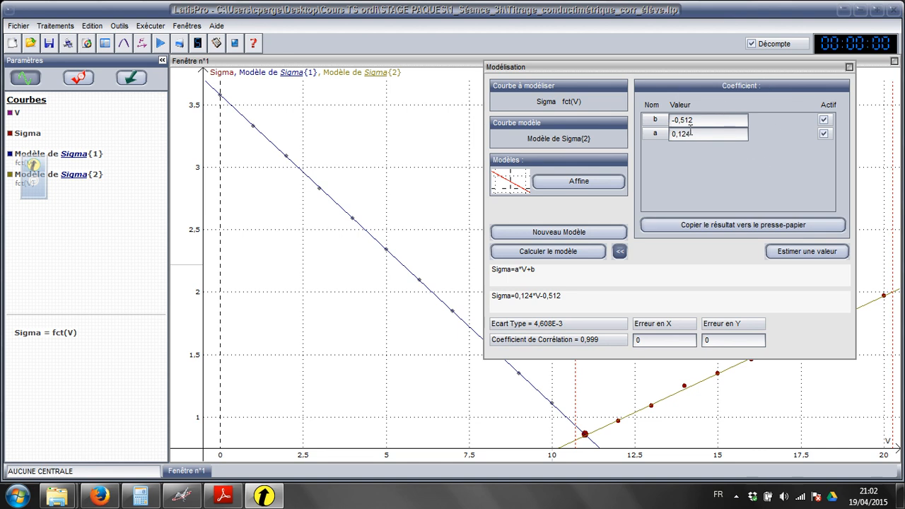
pyautogui.click(651, 224)
pyautogui.click(622, 254)
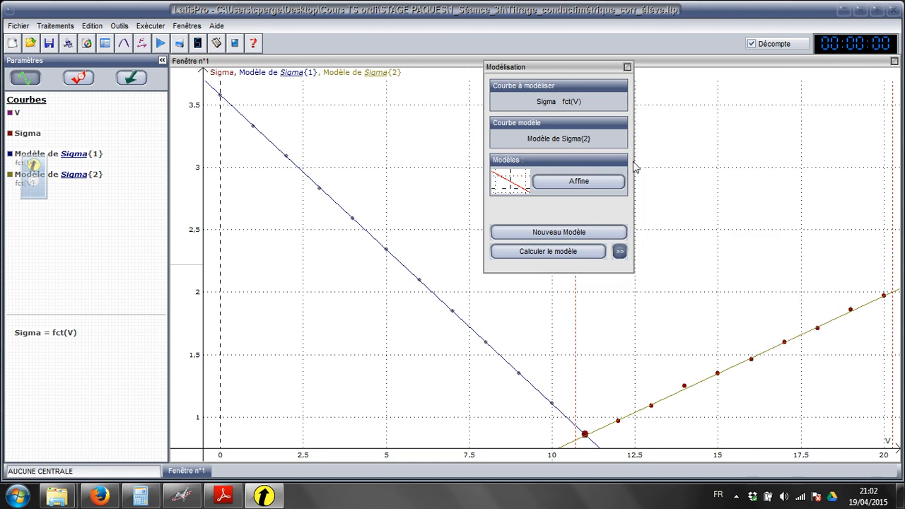
pyautogui.click(627, 67)
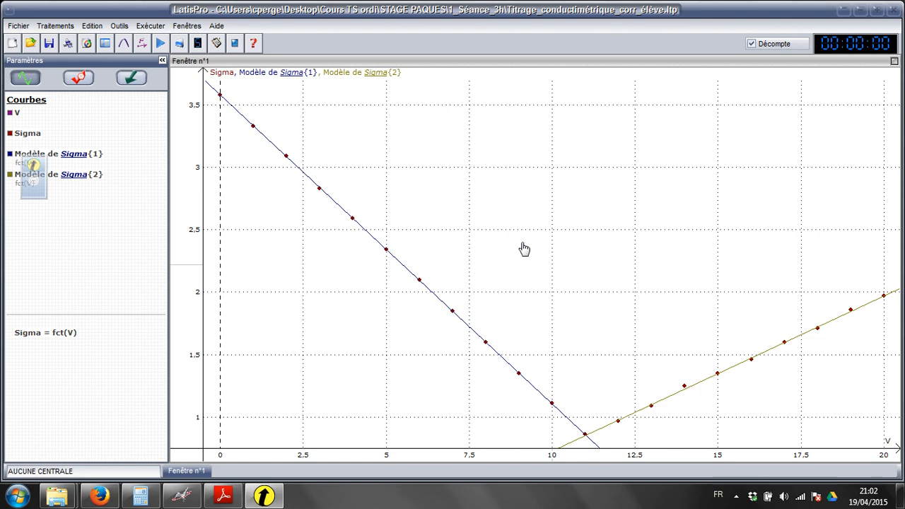
# Step: Use the graph's Pointeur to read the coordinates where the two affine model lines intersect
pyautogui.rightClick(551, 273)
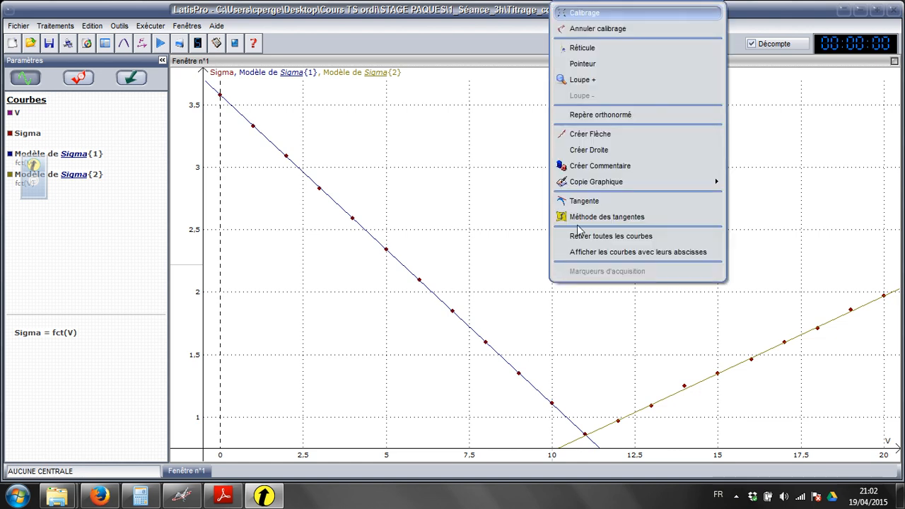
pyautogui.click(645, 65)
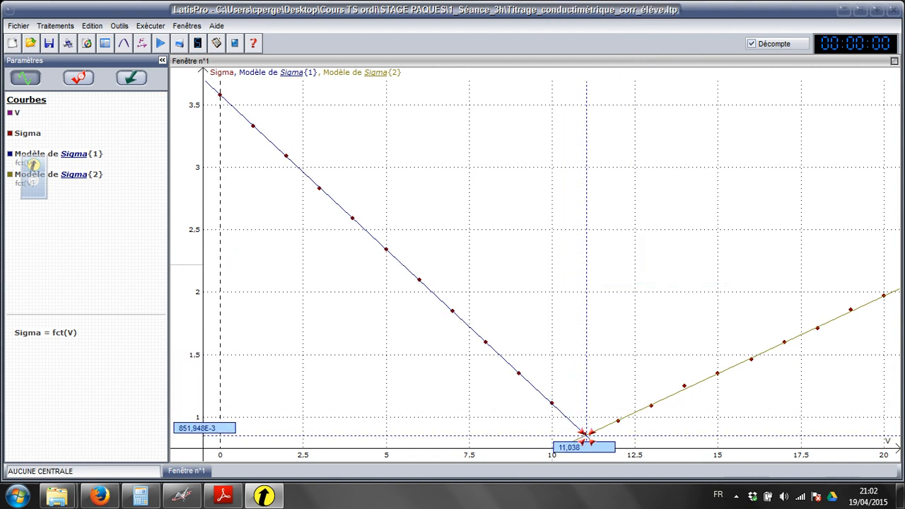